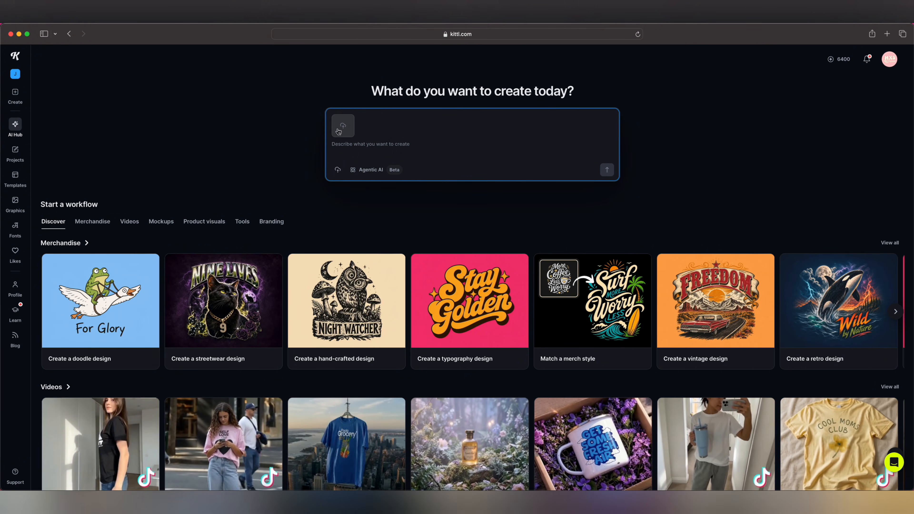
- Upload the two pink coin sorter photos IMG_1015.JPG and IMG_1013.JPG from the Coin Sorters folder as reference images
click(339, 131)
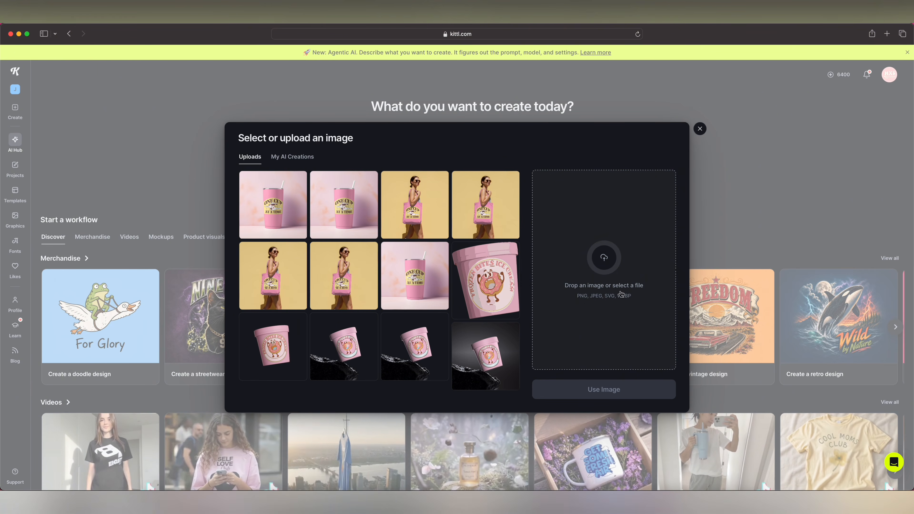
click(593, 265)
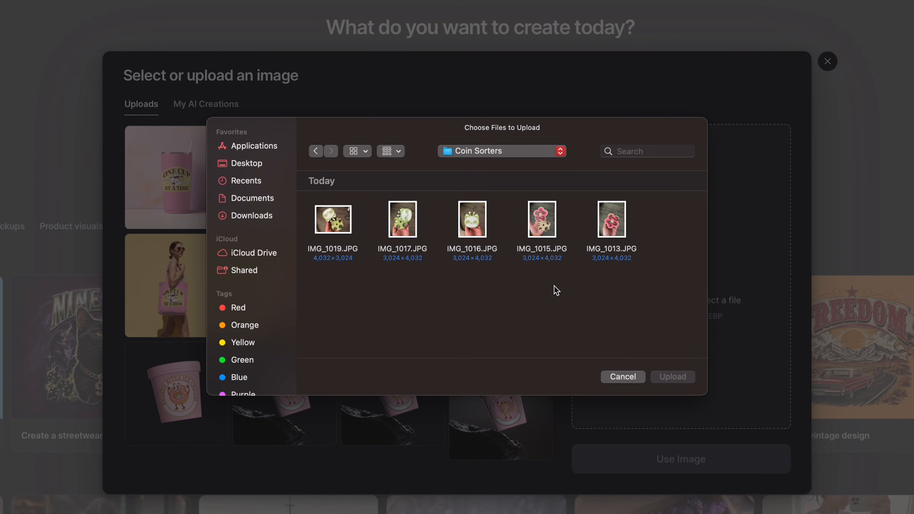
drag(541, 275, 625, 218)
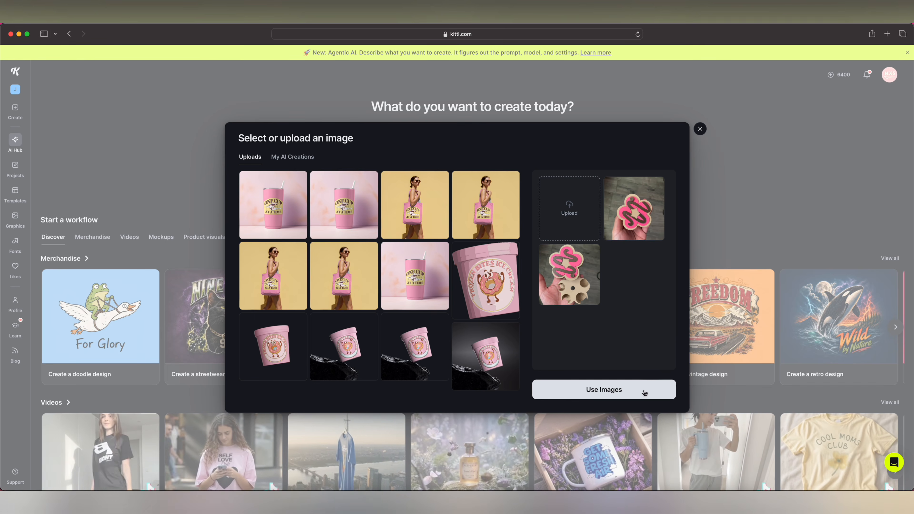
click(645, 394)
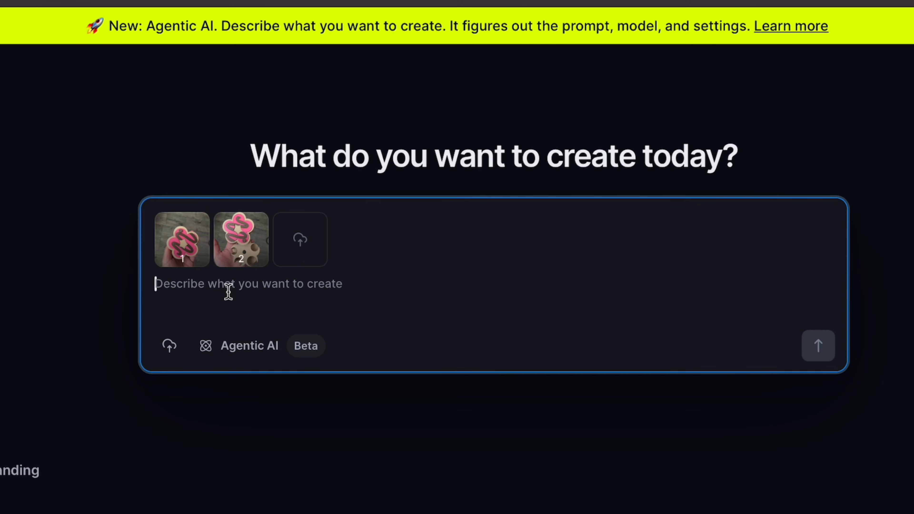
- Submit the prompt "several mockups, different color variations & angles" with the reference images
text(several mockups, different color var)
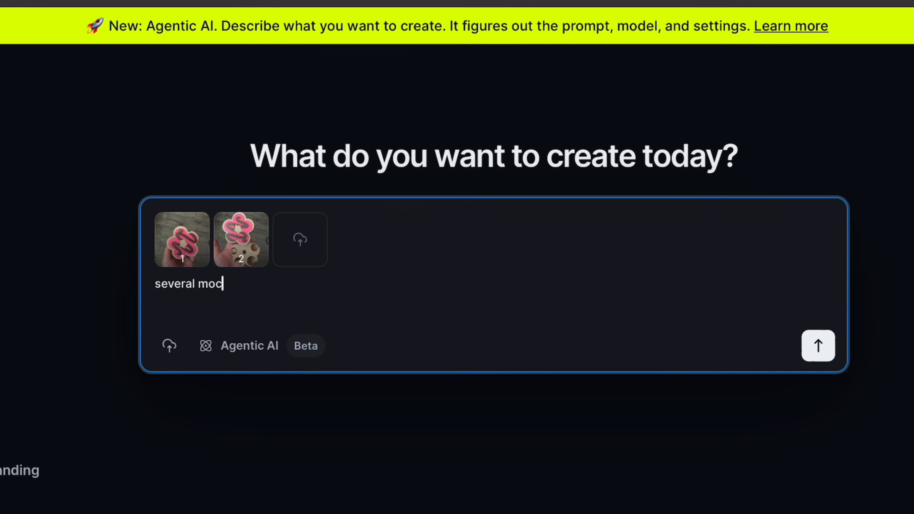
text(iations & angles)
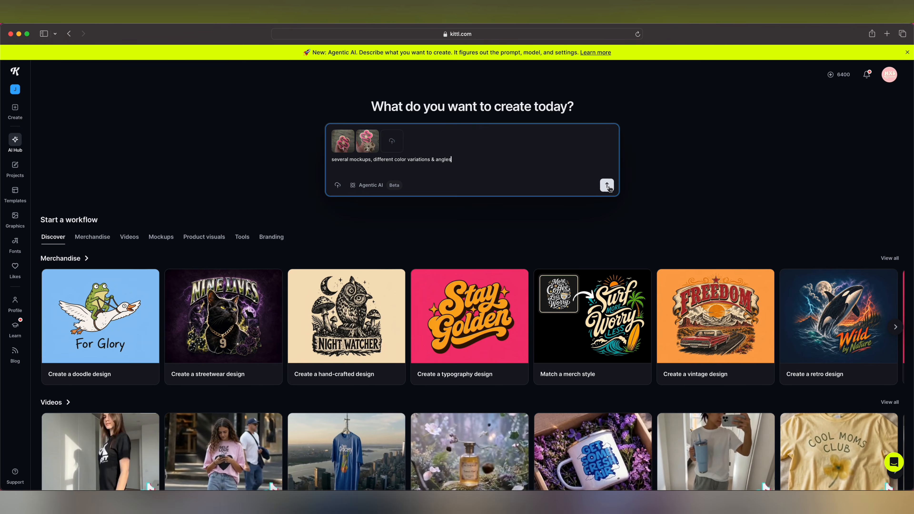
click(607, 186)
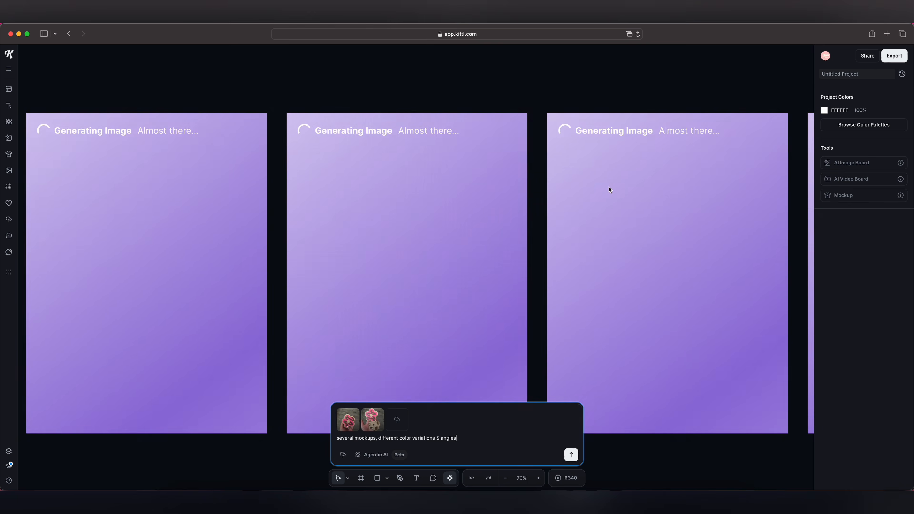
- Browse through the generated coin sorter mockups side by side
scroll(610, 86, right, 6)
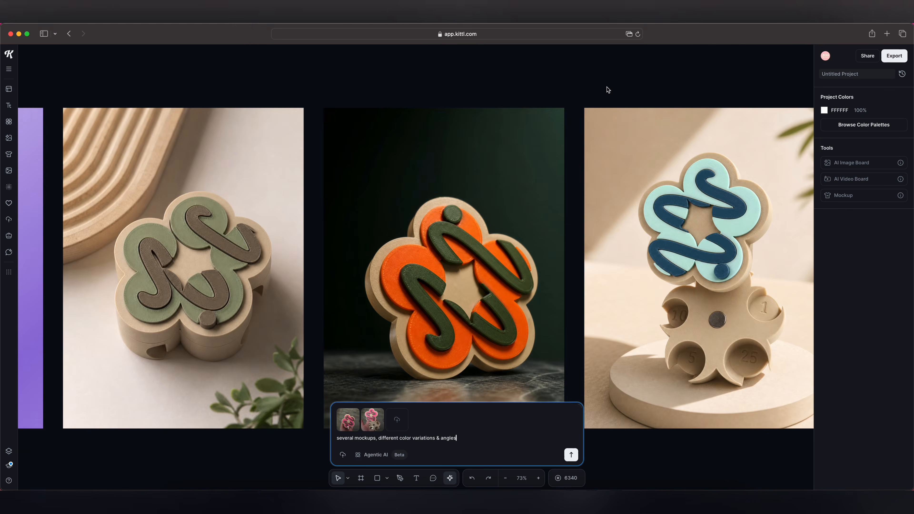
scroll(609, 88, left, 9)
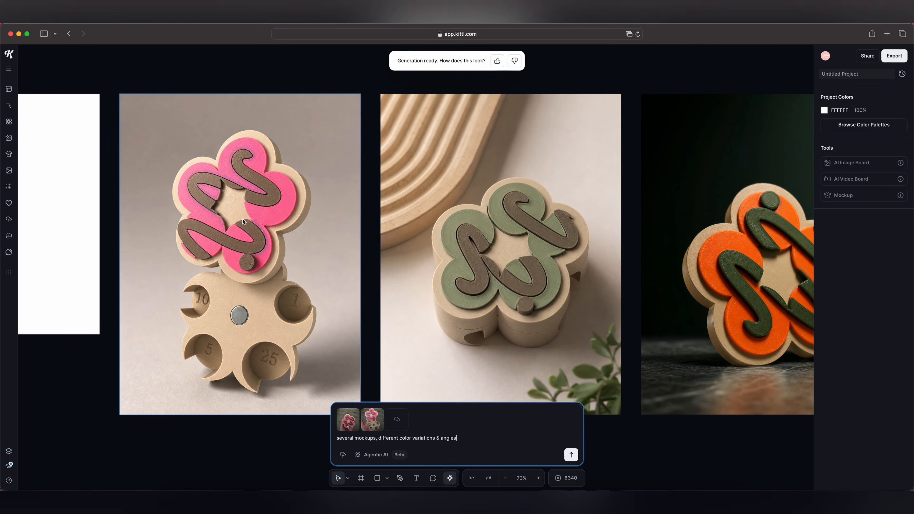
scroll(440, 252, right, 10)
scroll(436, 240, right, 8)
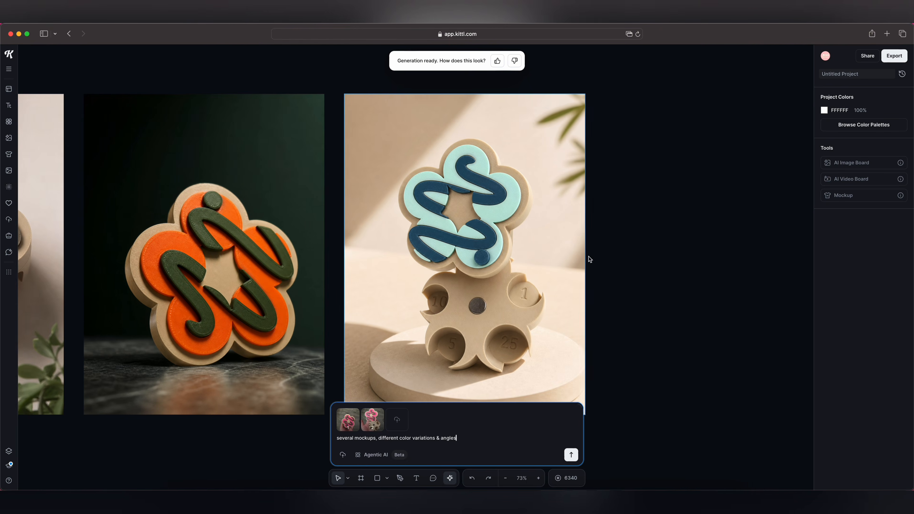
scroll(399, 305, left, 2)
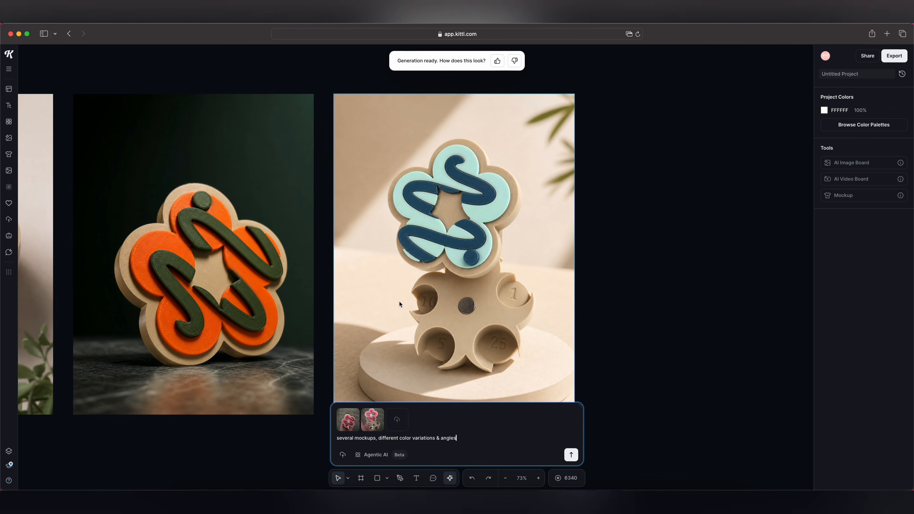
scroll(477, 231, left, 16)
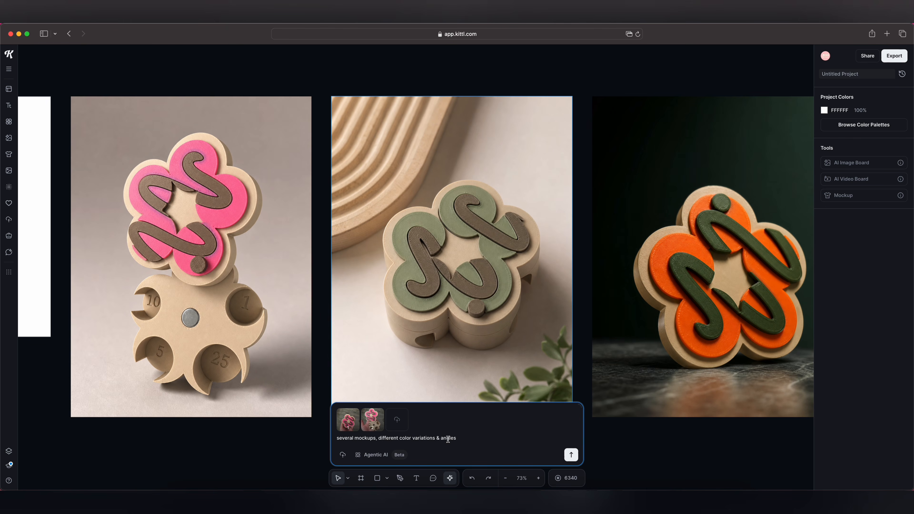
scroll(444, 326, left, 3)
scroll(444, 326, right, 10)
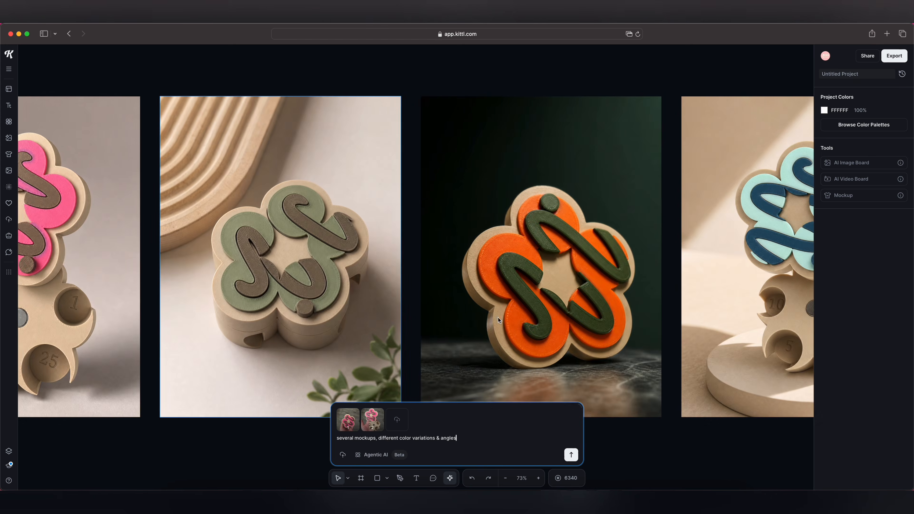
scroll(444, 326, left, 11)
scroll(445, 326, right, 10)
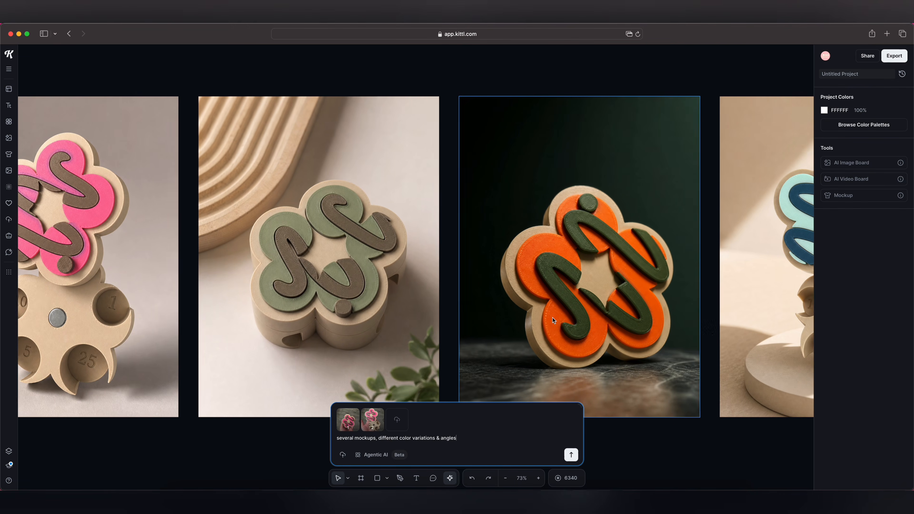
scroll(215, 269, left, 10)
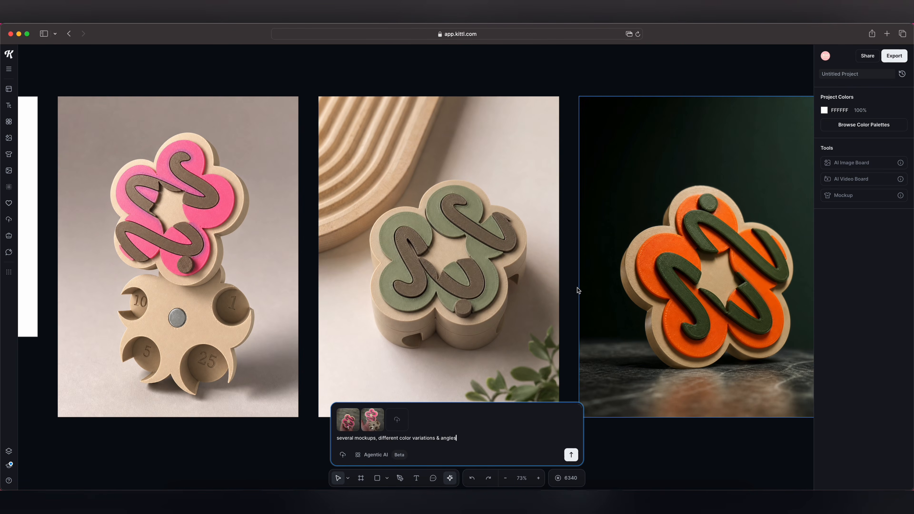
scroll(554, 377, right, 4)
scroll(389, 358, left, 10)
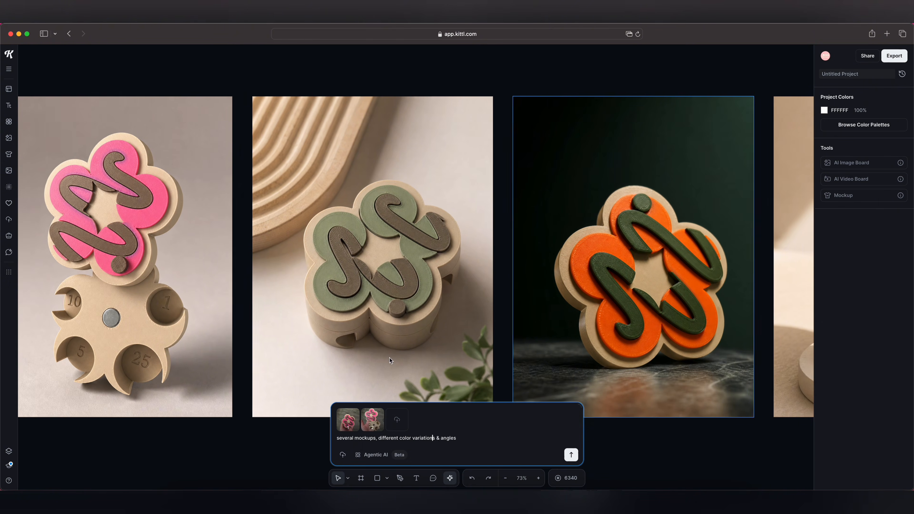
scroll(389, 358, right, 10)
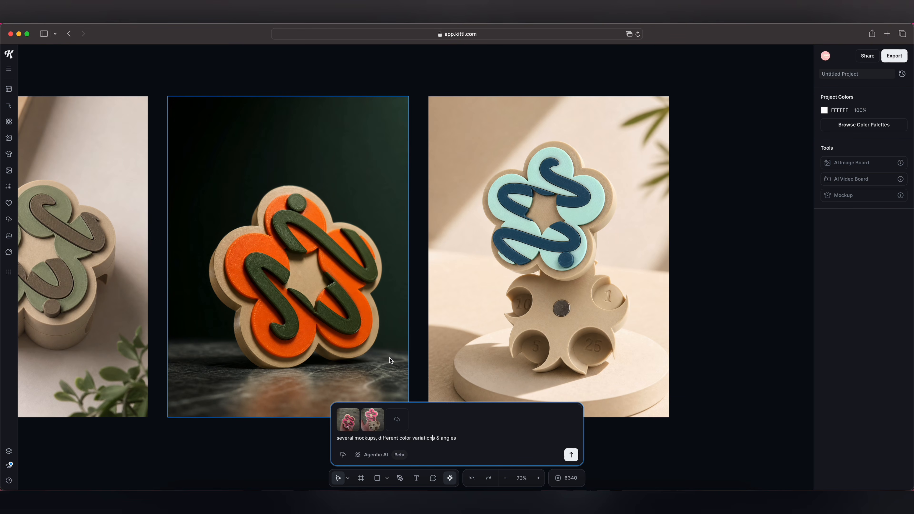
- Select the teal mockup on the round pedestal so it is added as a reference image
triple_click(470, 438)
scroll(288, 270, left, 8)
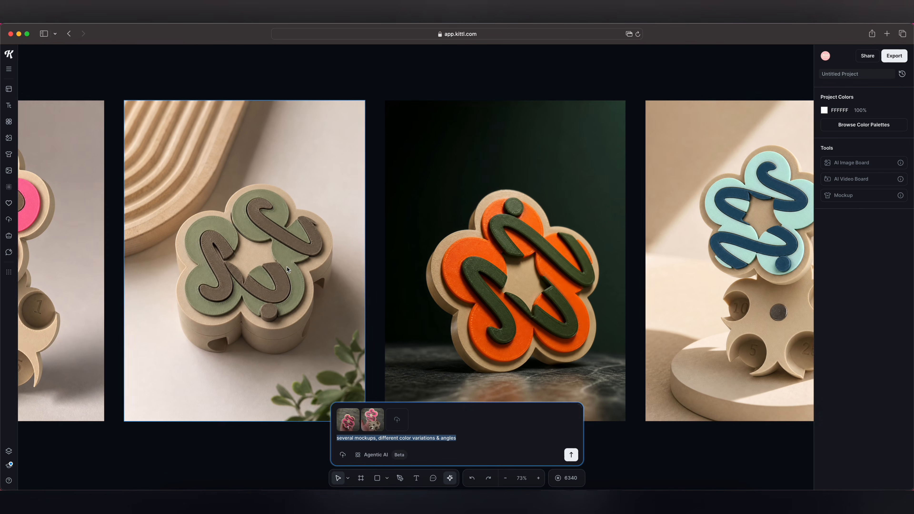
scroll(288, 269, right, 5)
click(627, 245)
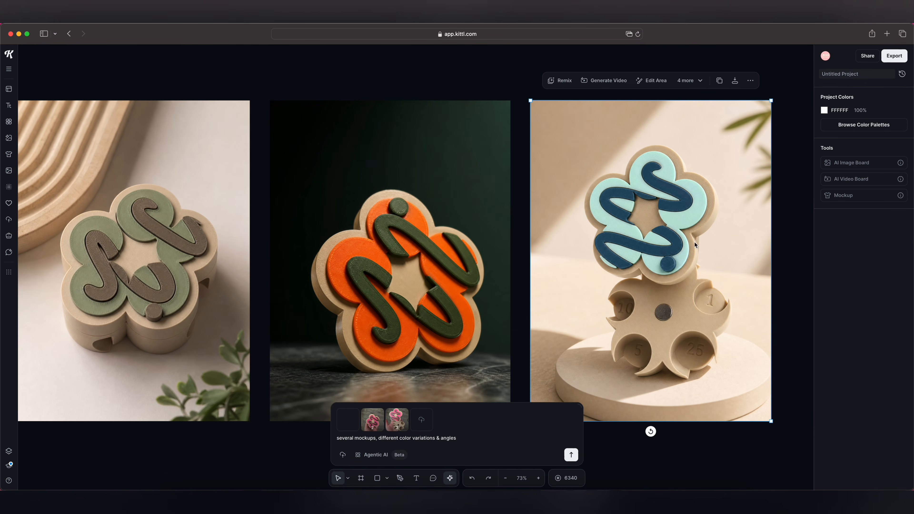
scroll(596, 288, right, 2)
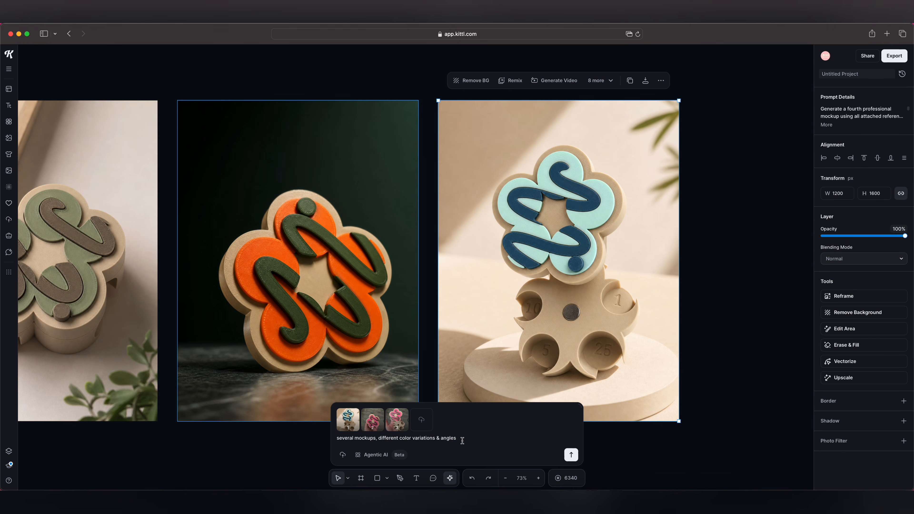
mouse_move(362, 430)
mouse_move(392, 427)
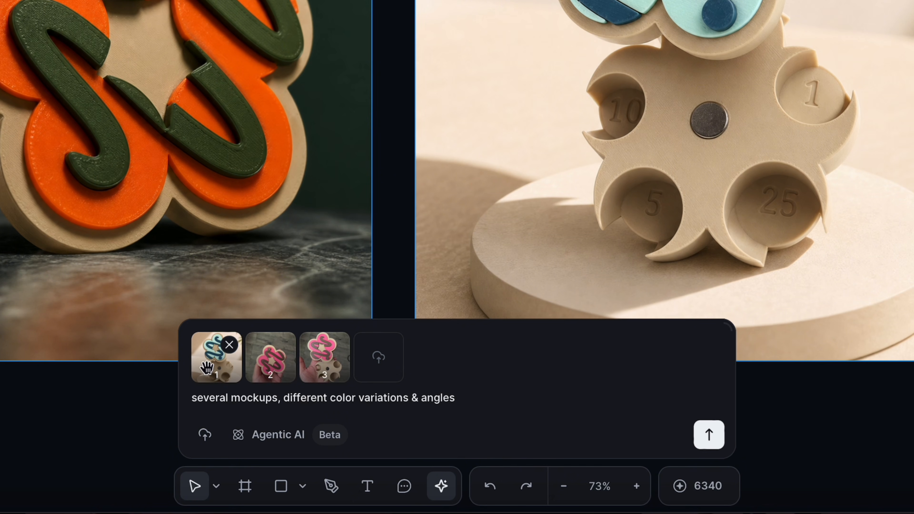
- Replace the prompt with "product photos with pinks/purples, different base colors pastel theme" and submit it
triple_click(468, 397)
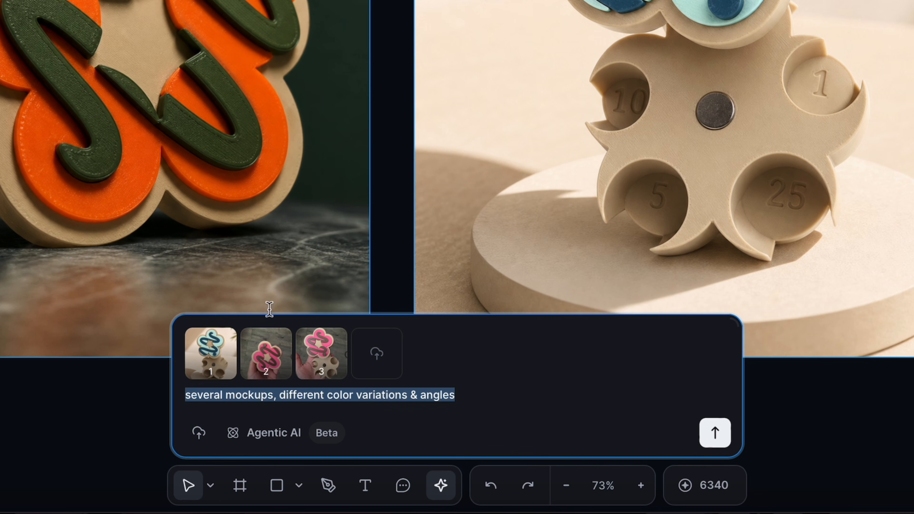
text(product photos with pinks/purples, different bas)
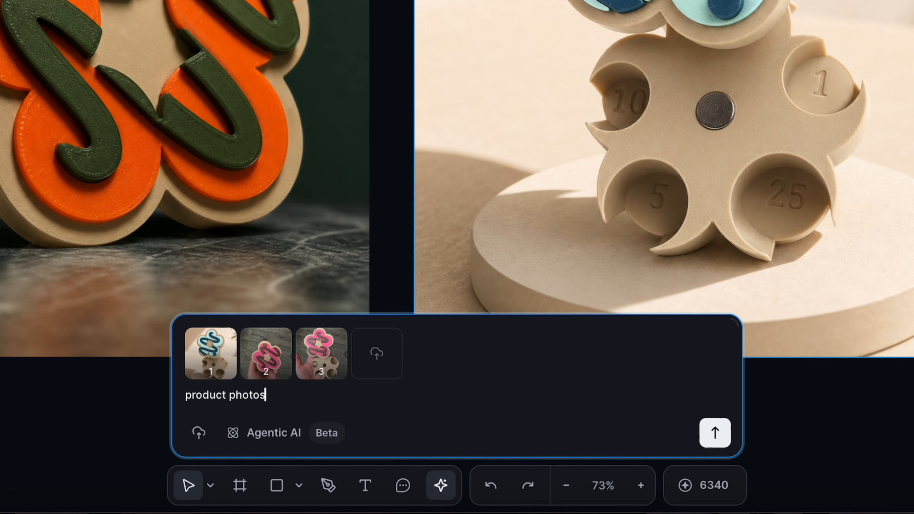
text(e colors)
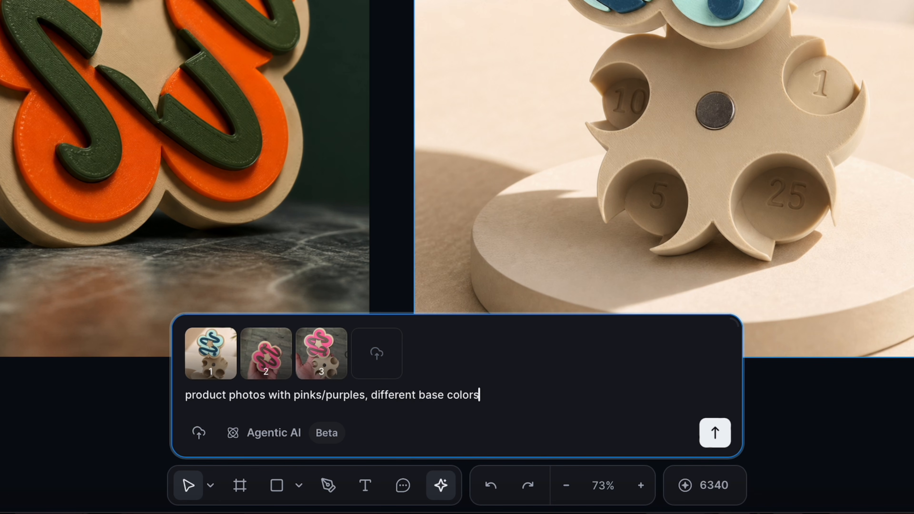
text( pastel theme)
key(Return)
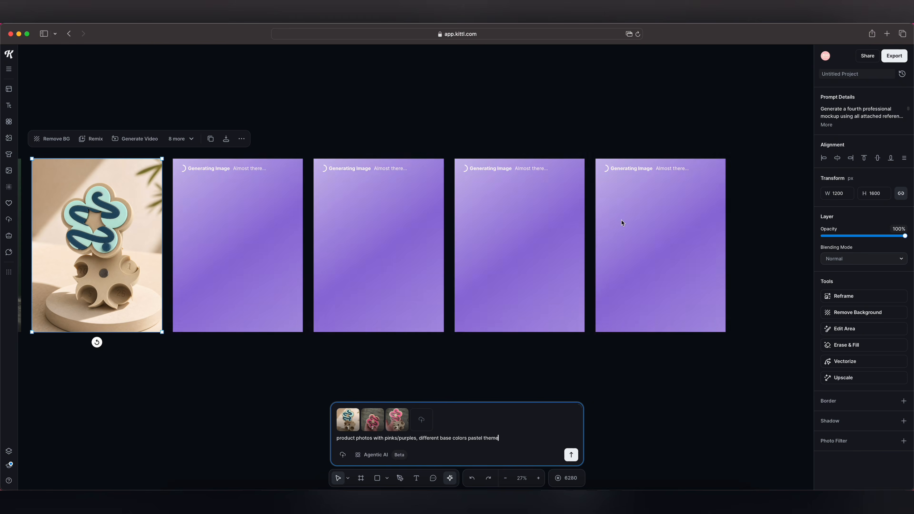
- Review the new pastel-themed product photos alongside the earlier mockups
scroll(620, 220, up, 1)
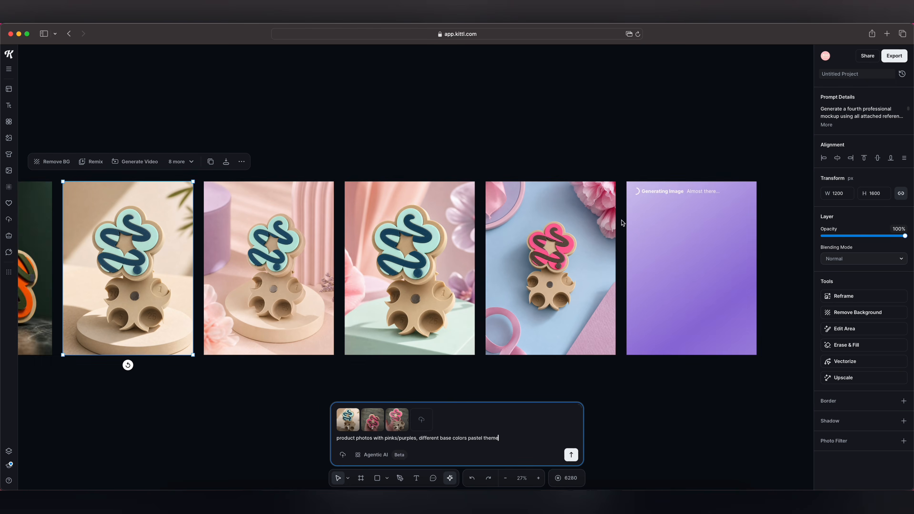
scroll(405, 239, up, 3)
scroll(405, 240, right, 1)
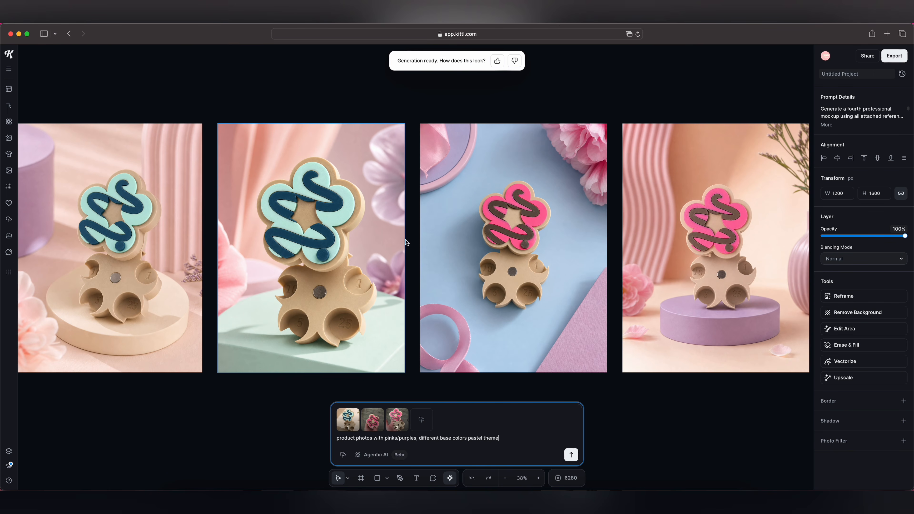
scroll(405, 239, left, 1)
scroll(404, 239, right, 2)
scroll(405, 240, left, 20)
scroll(405, 239, up, 1)
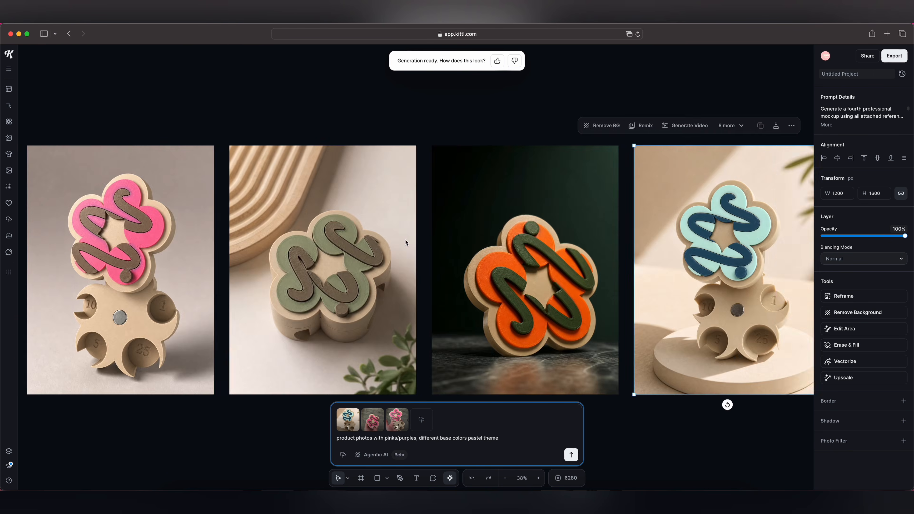
scroll(405, 239, right, 20)
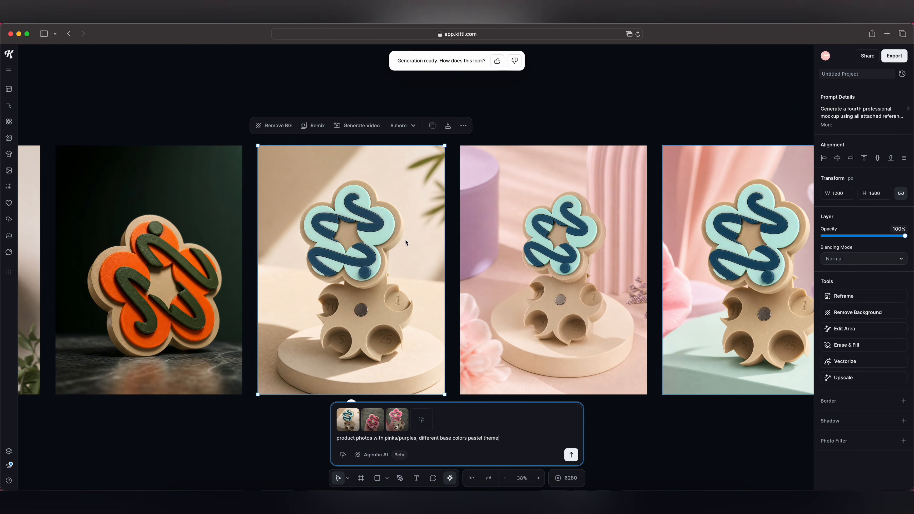
scroll(405, 239, right, 10)
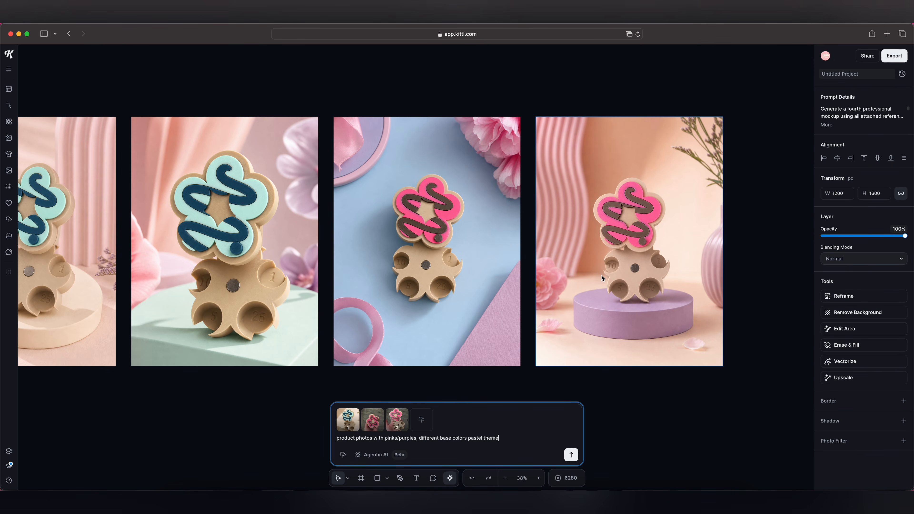
scroll(601, 275, left, 5)
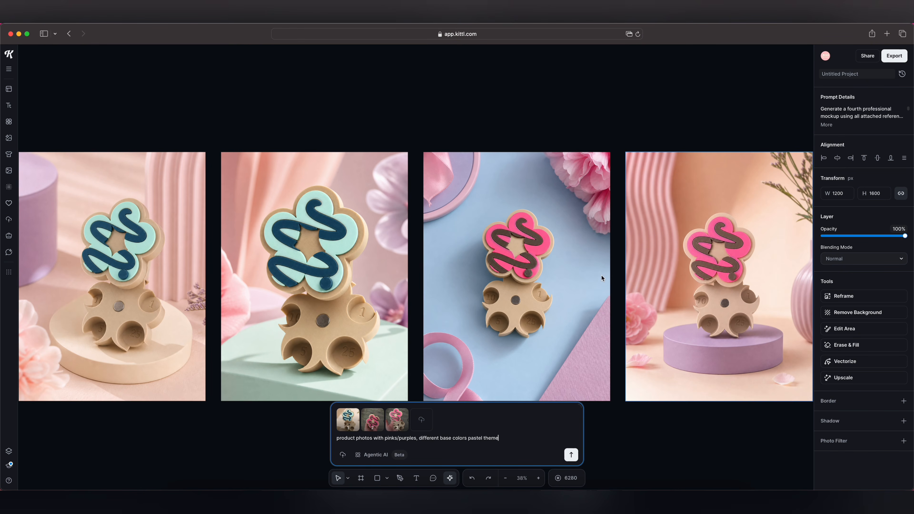
scroll(475, 321, left, 6)
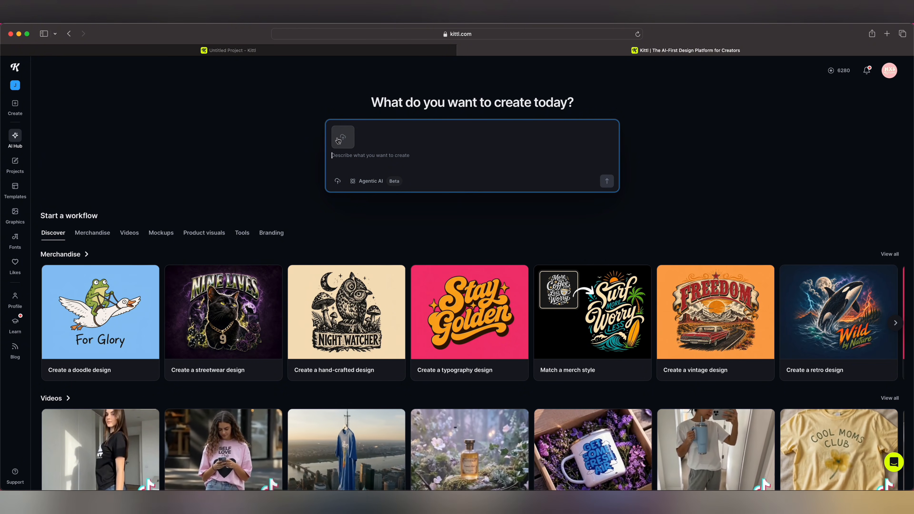
- Attach the two flower coin sorter photos and newly uploaded IMG_1017.JPG and IMG_1016.JPG as reference images in the prompt
click(338, 140)
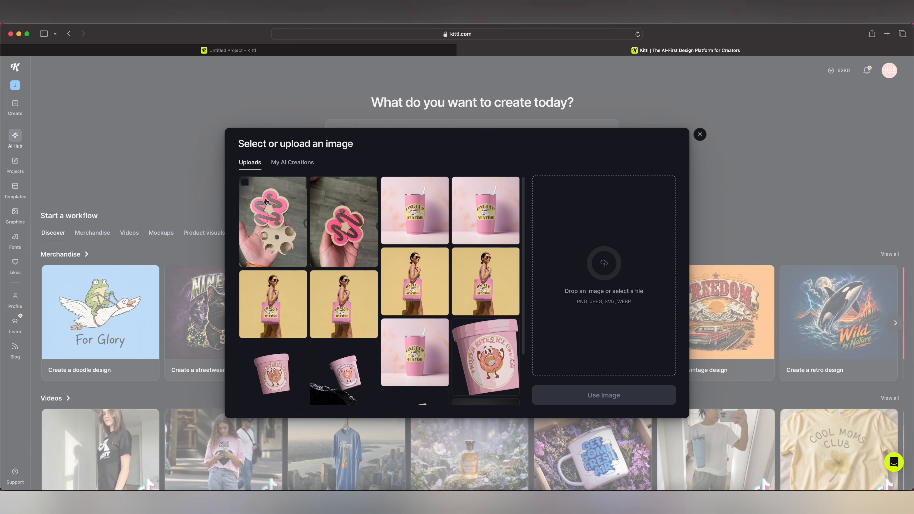
click(246, 186)
click(317, 187)
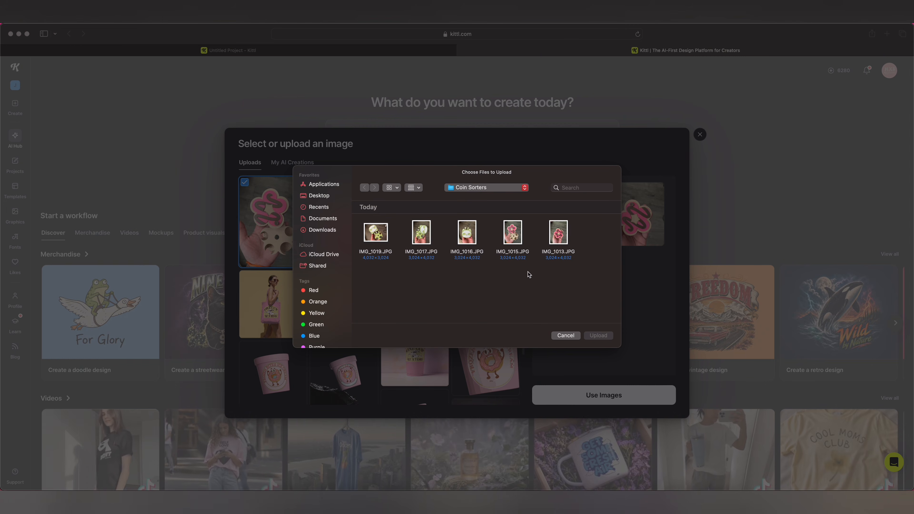
drag(413, 273, 476, 231)
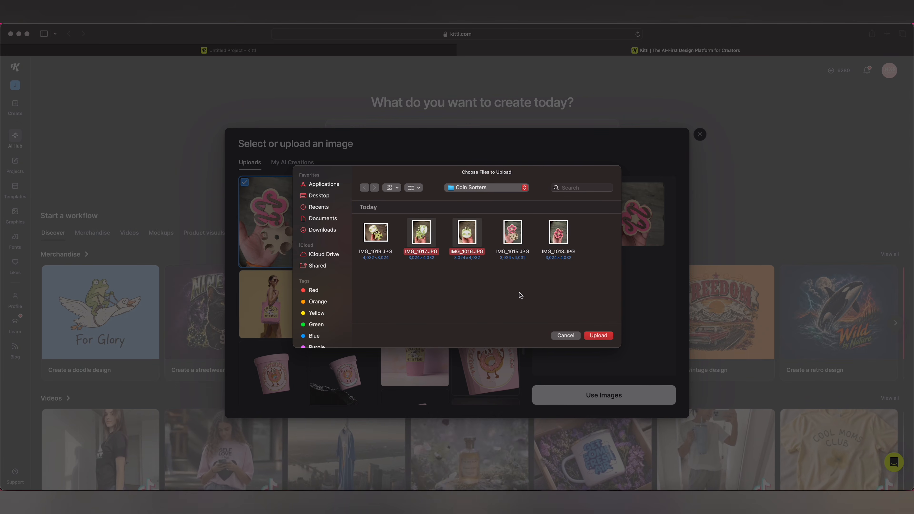
click(593, 336)
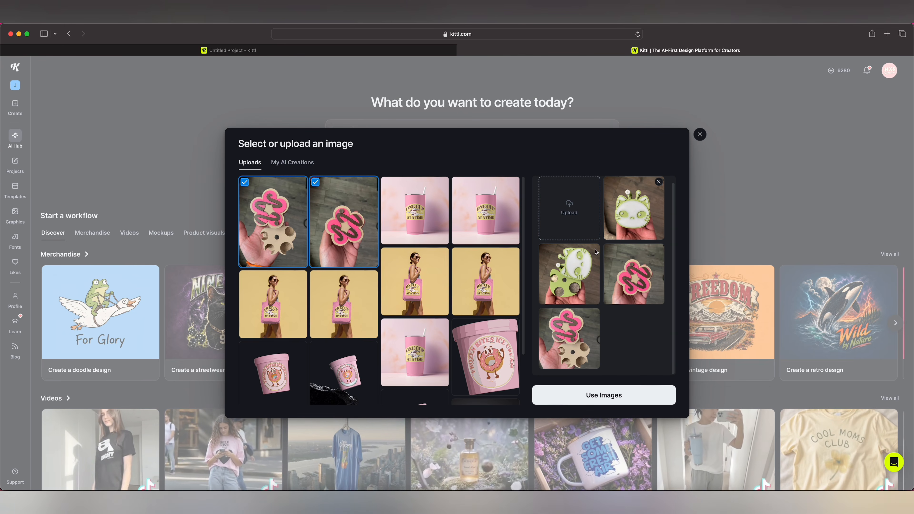
click(622, 403)
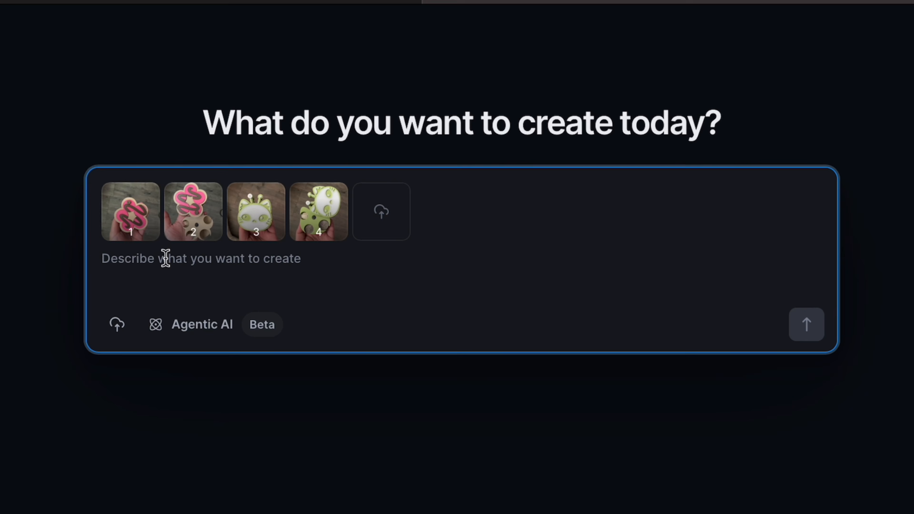
- Enter the prompt "combine these two products in a mockup for a listing photo, plain pink background" and submit it
text(combine these two products in a product)
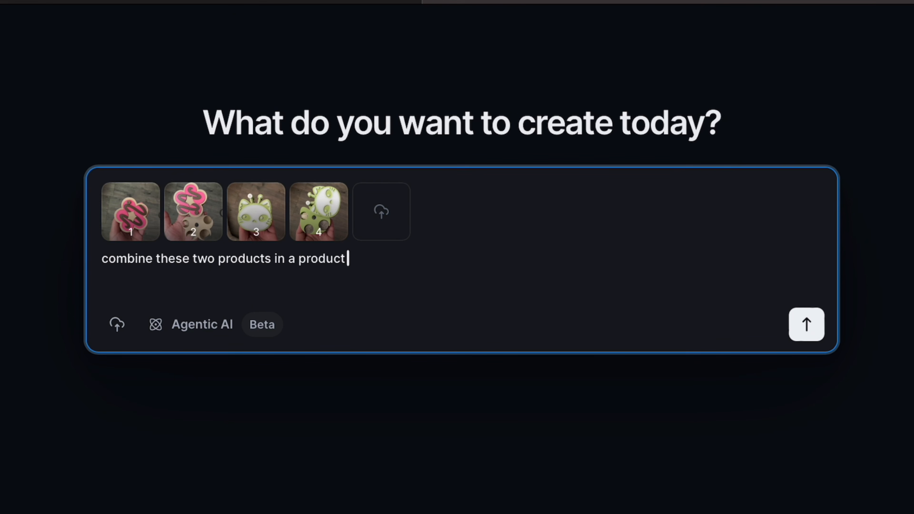
key(BackSpace)
key(BackSpace)
key(BackSpace)
key(BackSpace)
key(BackSpace)
key(BackSpace)
key(BackSpace)
text(md)
key(BackSpace)
text(ockup for a listing photo, plain pink ba)
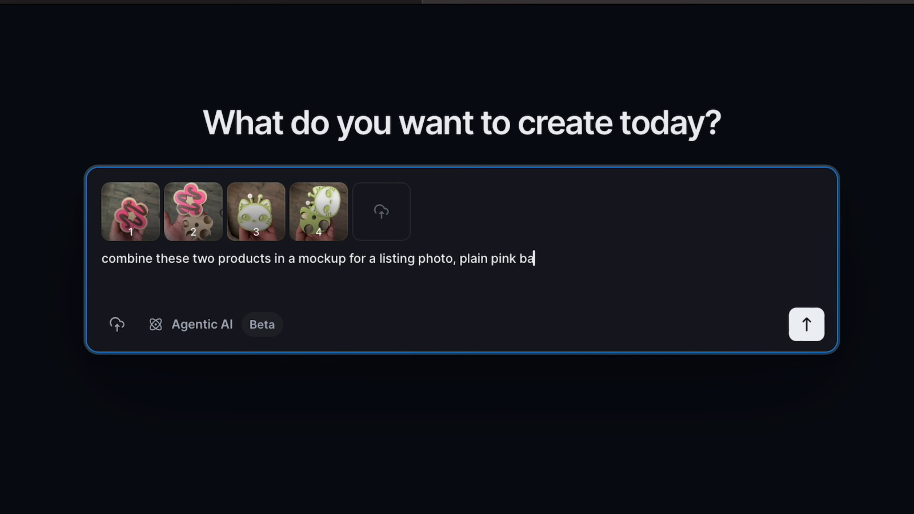
text(ckground)
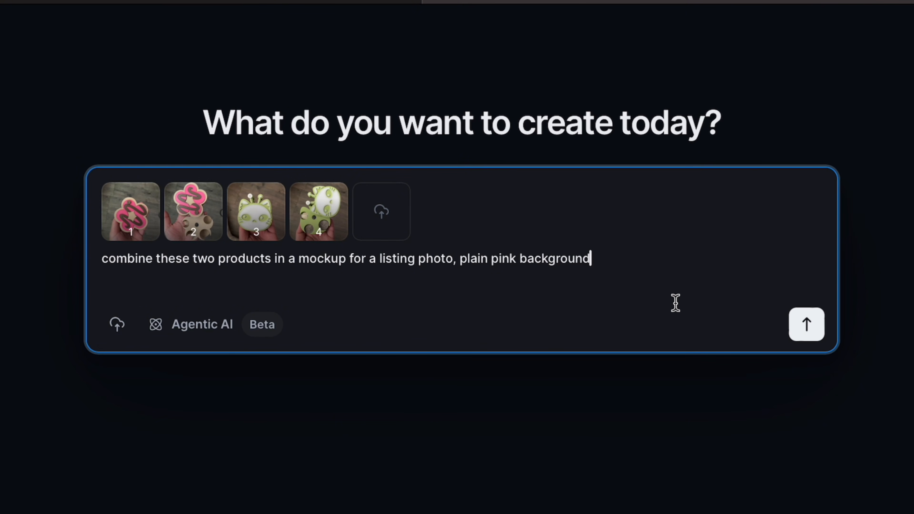
click(794, 329)
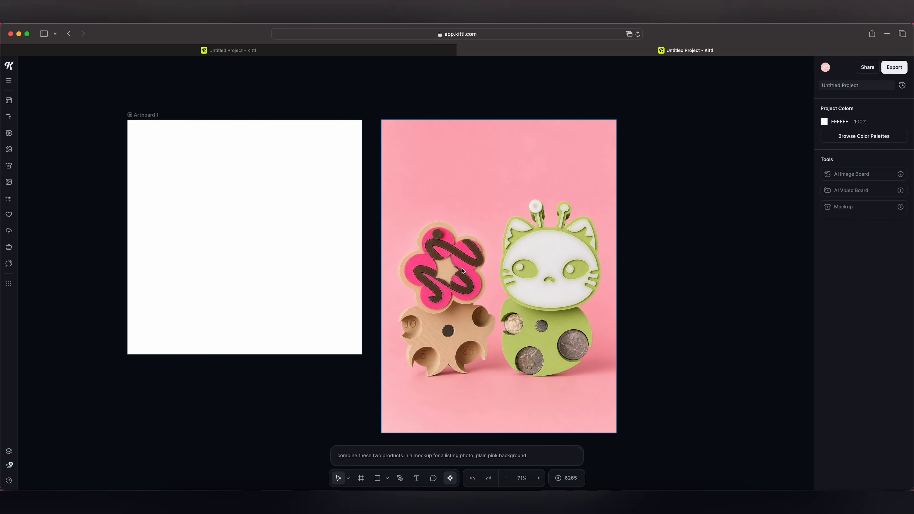
- Select the combined pink mockup as reference and submit "make a product listing photo of these combined, with pink, purple, and orange versions"
scroll(462, 268, up, 1)
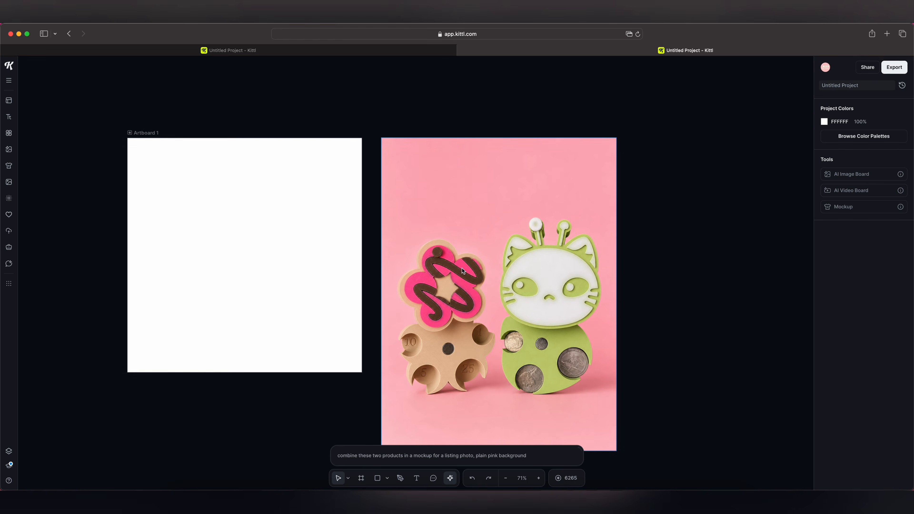
scroll(462, 268, down, 1)
scroll(462, 267, right, 2)
scroll(462, 268, right, 2)
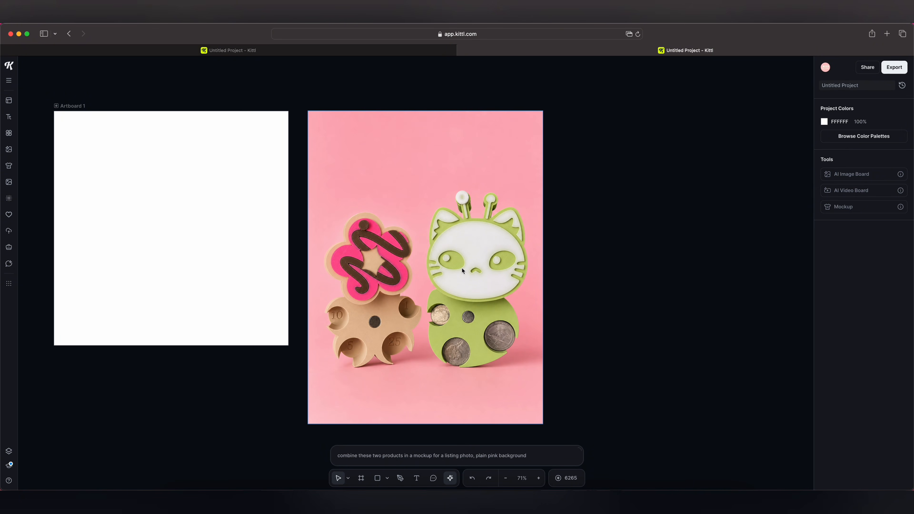
click(493, 413)
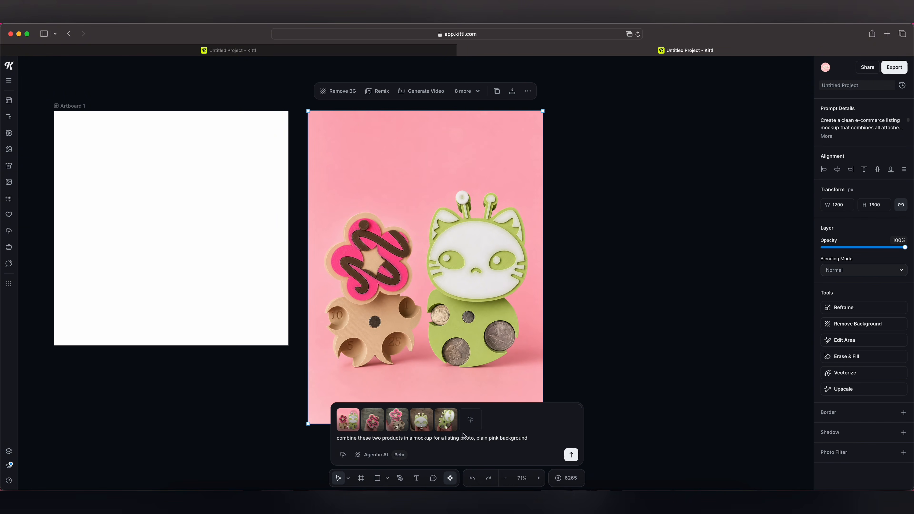
click(530, 437)
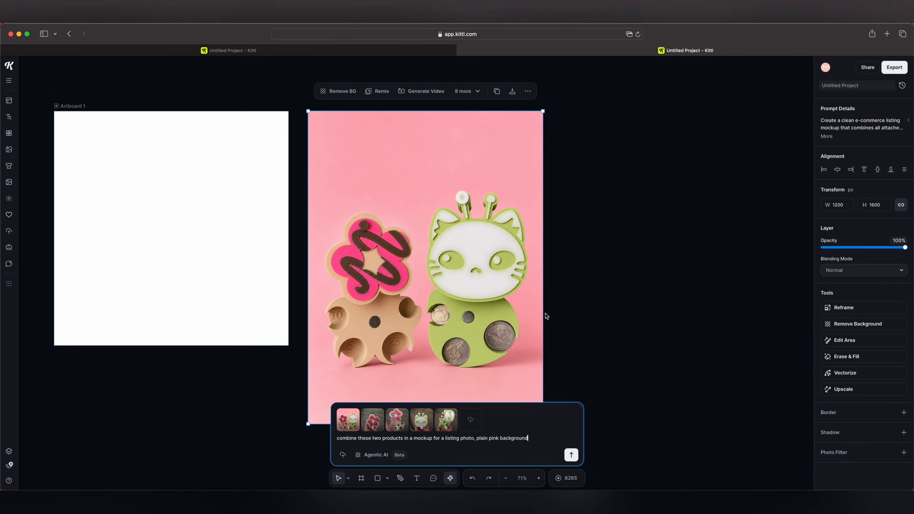
key(super+a)
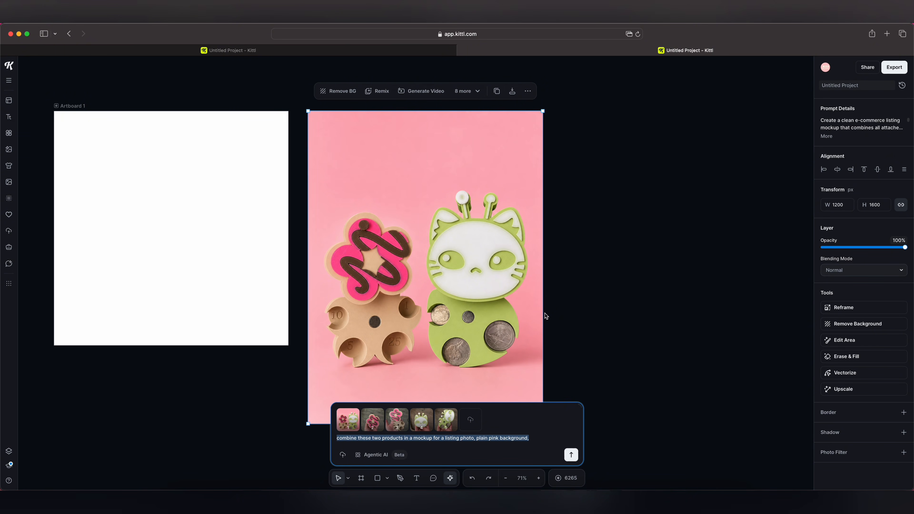
text(make a product listing photo oe)
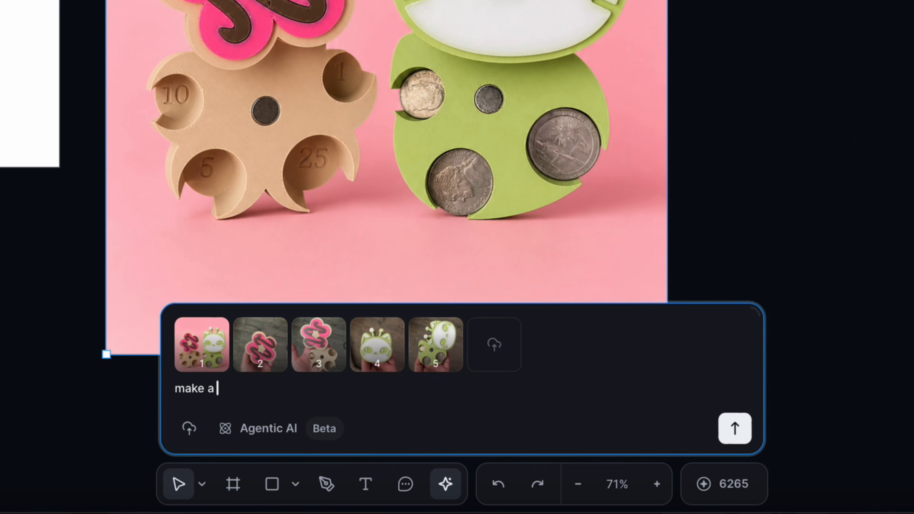
key(BackSpace)
text(f these combined,)
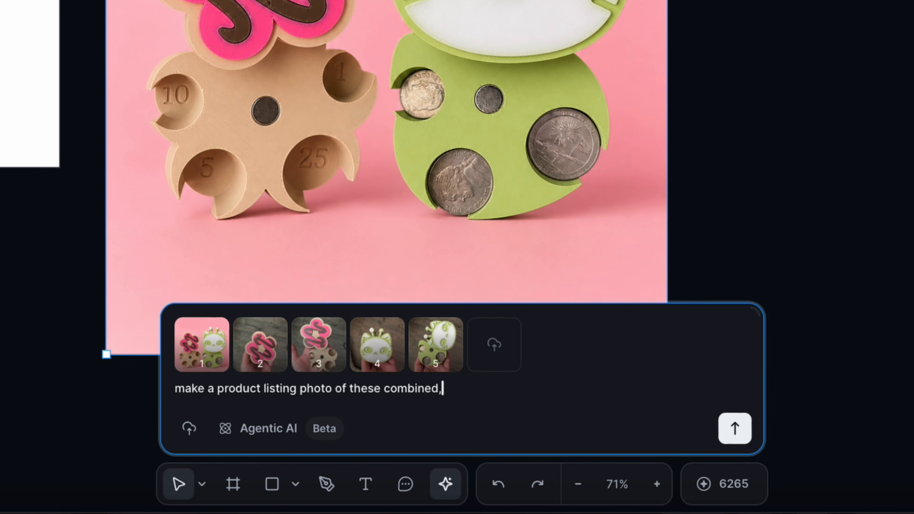
text( with pink, purple, and orange versions)
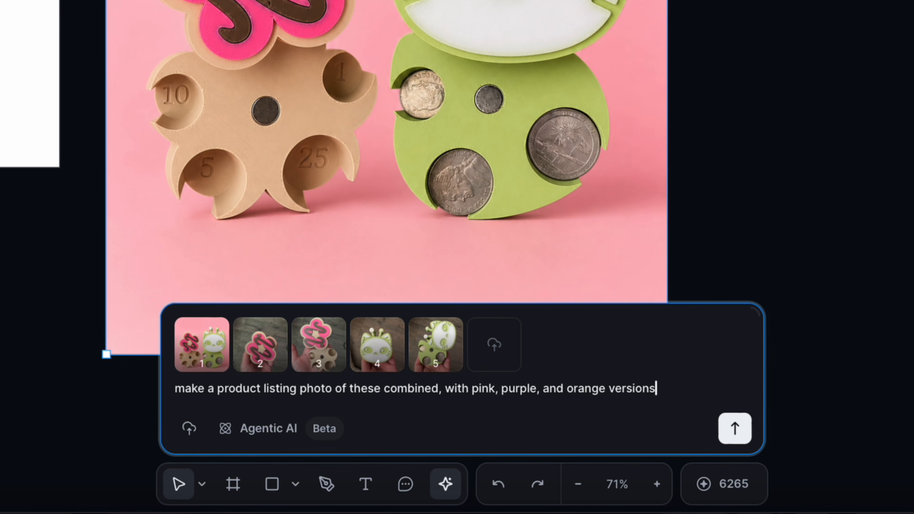
key(Return)
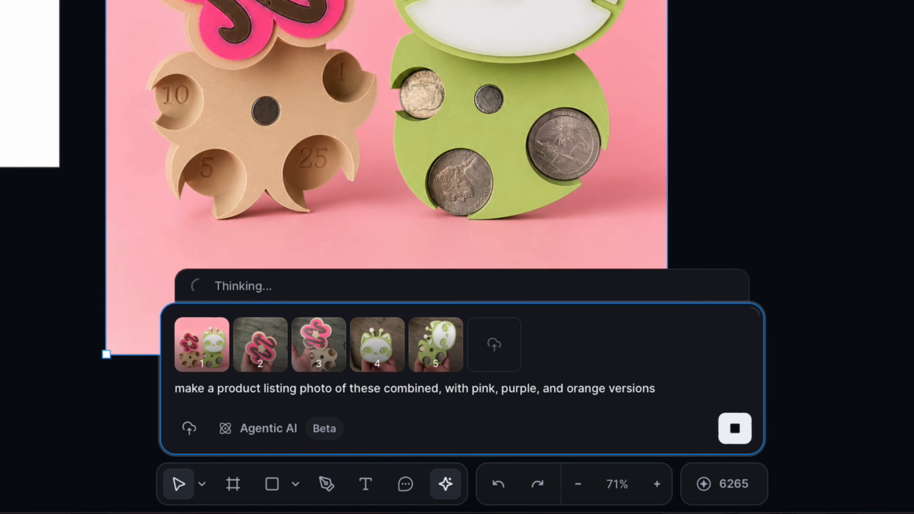
- Select the pink, purple and orange versions and submit "combine these products in one image and give it a pink background"
scroll(611, 291, right, 3)
scroll(610, 291, left, 7)
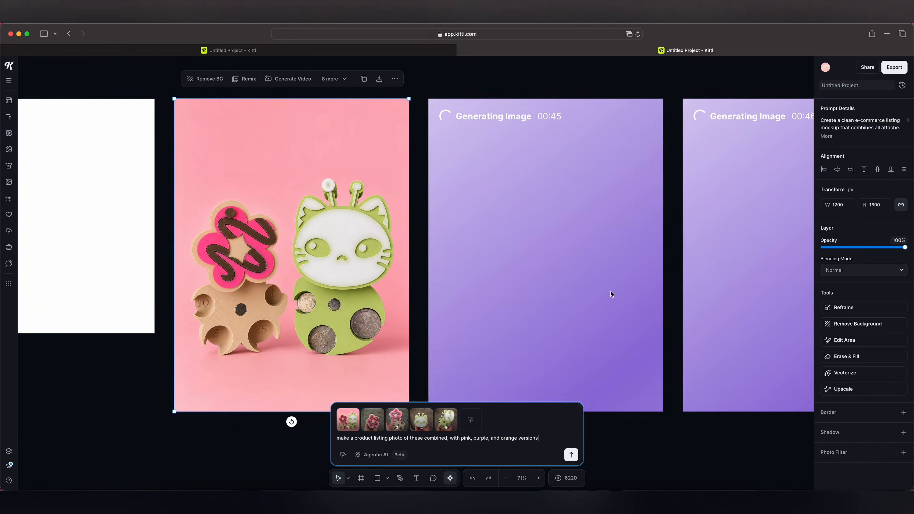
scroll(611, 291, right, 7)
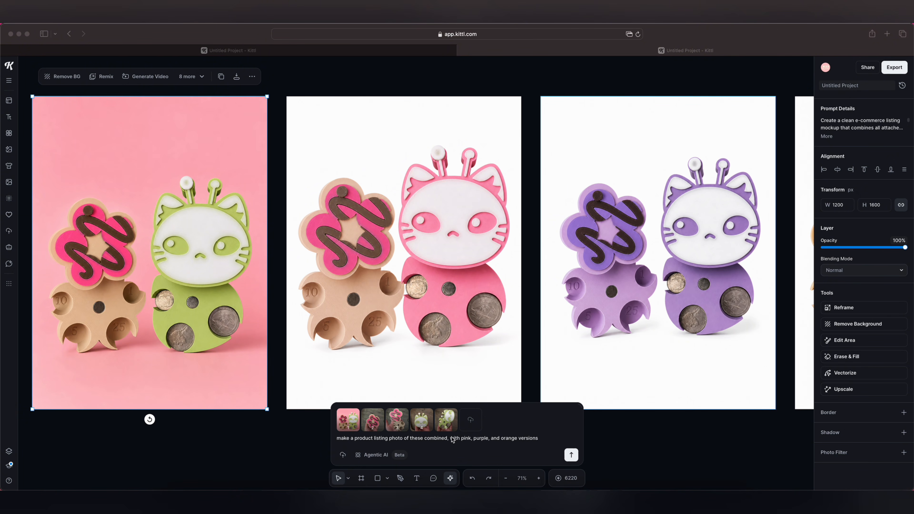
scroll(594, 361, right, 5)
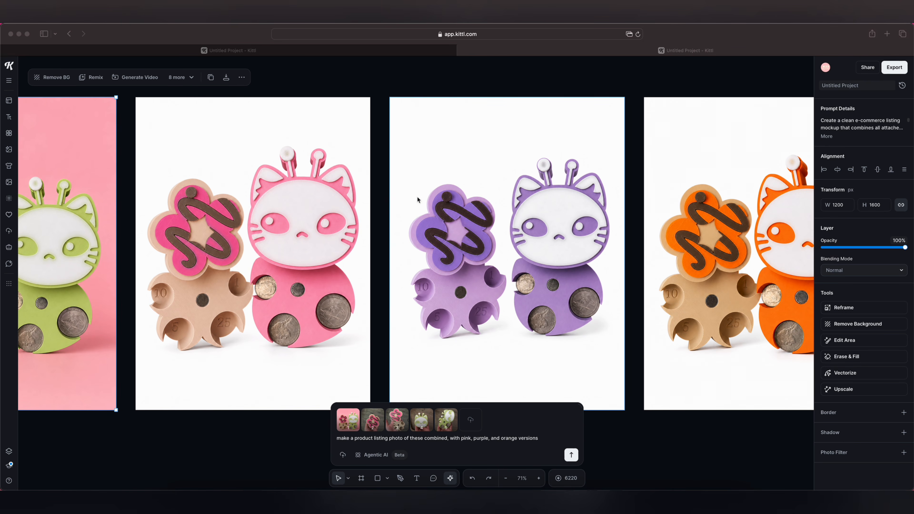
scroll(506, 252, right, 5)
scroll(596, 169, right, 1)
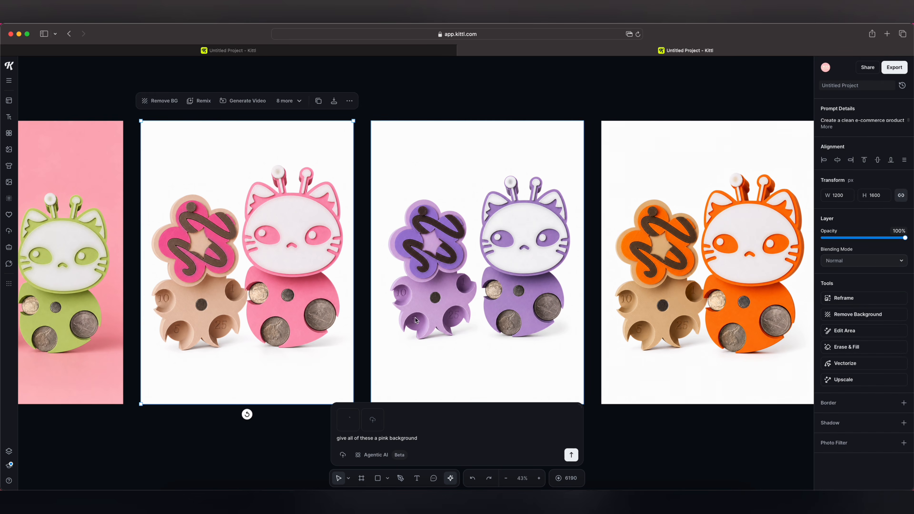
shift+click(455, 335)
shift+click(658, 342)
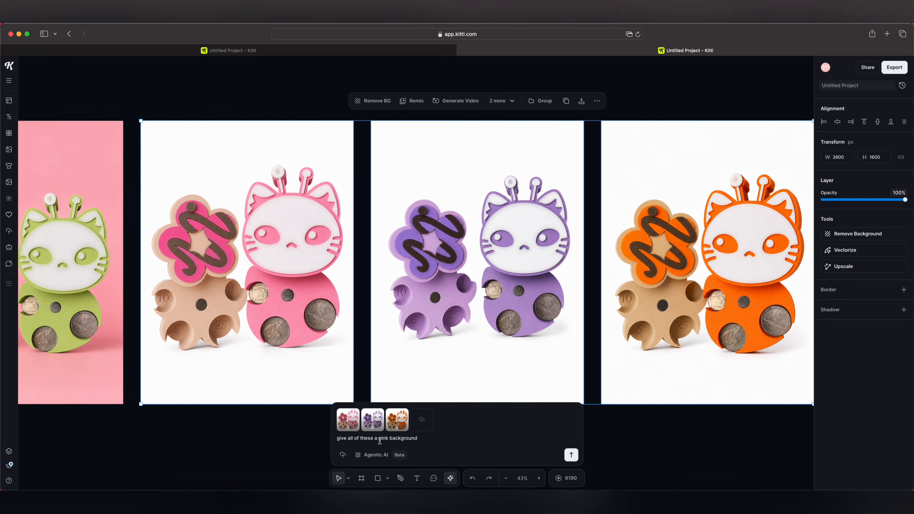
click(417, 438)
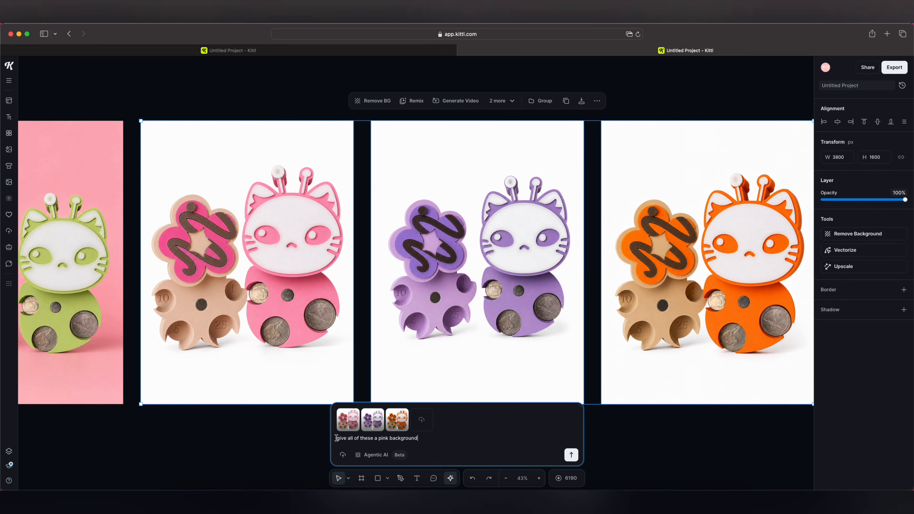
click(336, 437)
text(combine these products in one image and give it)
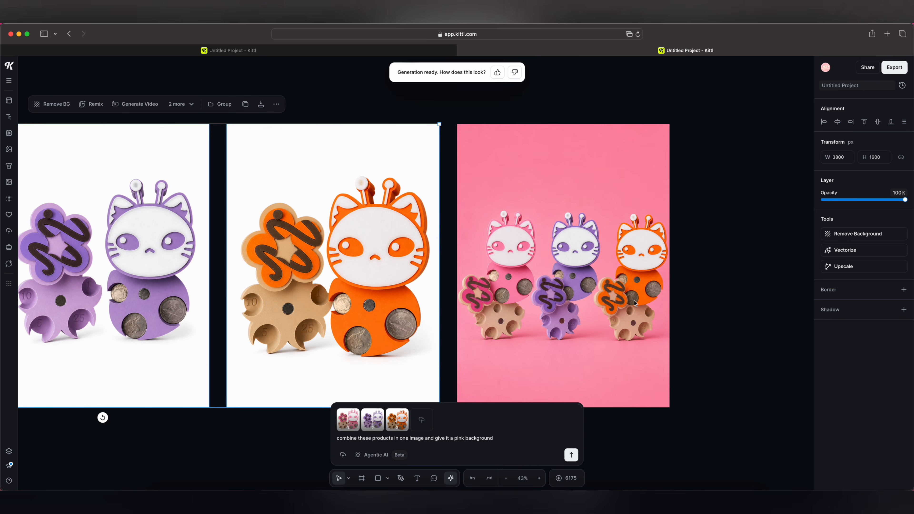
- Review the combined pink-background photo alongside the colored coin sorter versions on the canvas
scroll(463, 242, right, 3)
scroll(463, 241, down, 2)
scroll(463, 241, up, 5)
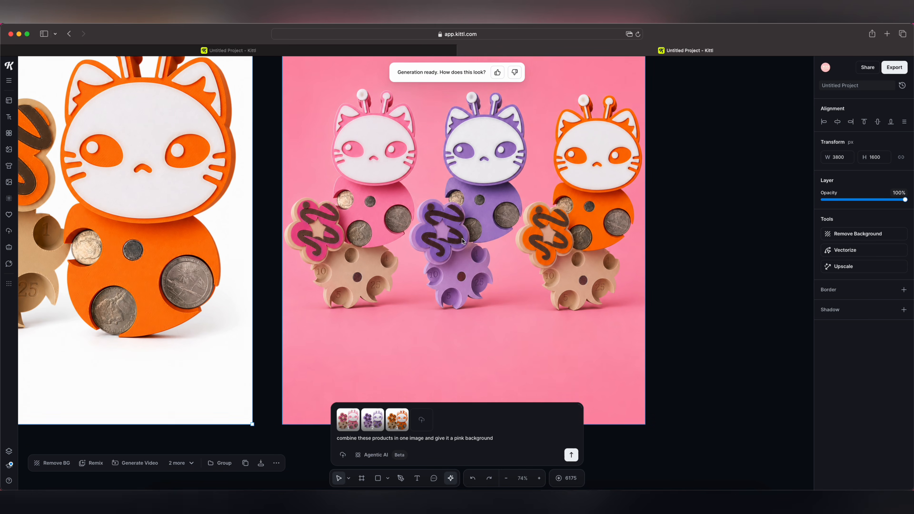
scroll(463, 241, up, 2)
scroll(464, 242, down, 3)
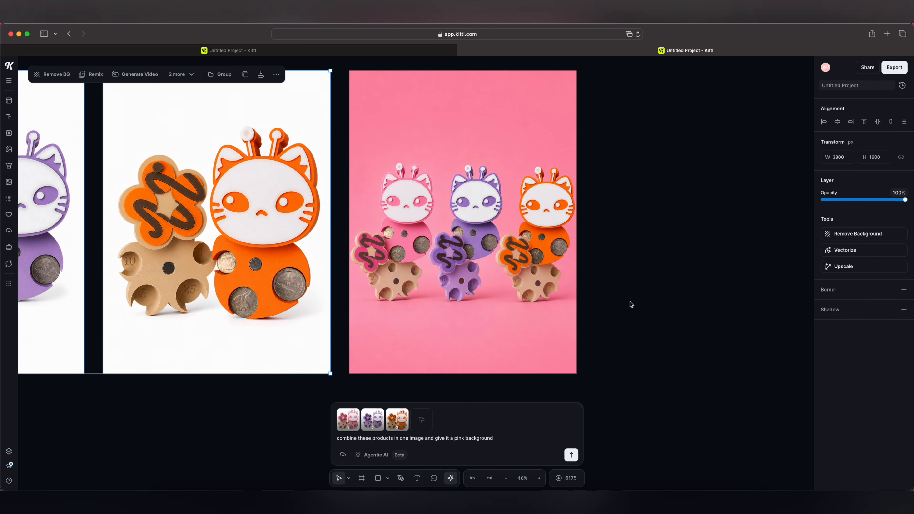
click(457, 174)
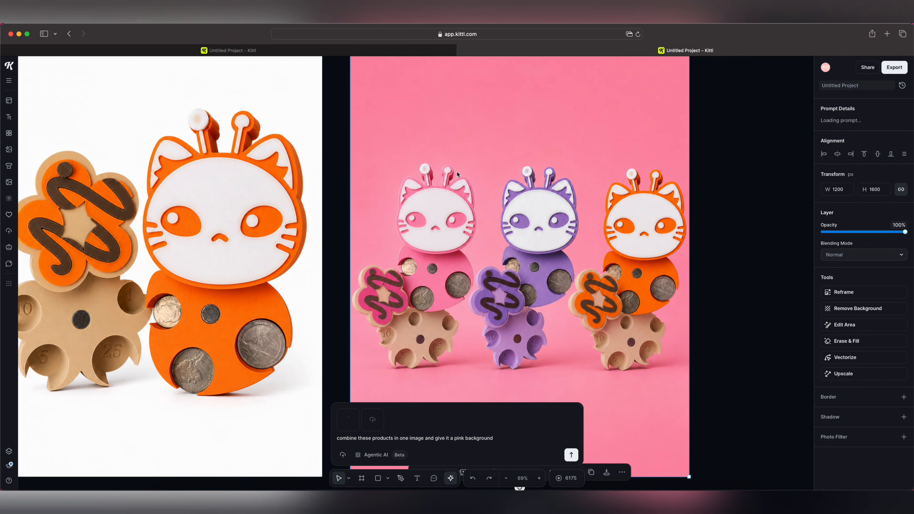
scroll(408, 208, down, 4)
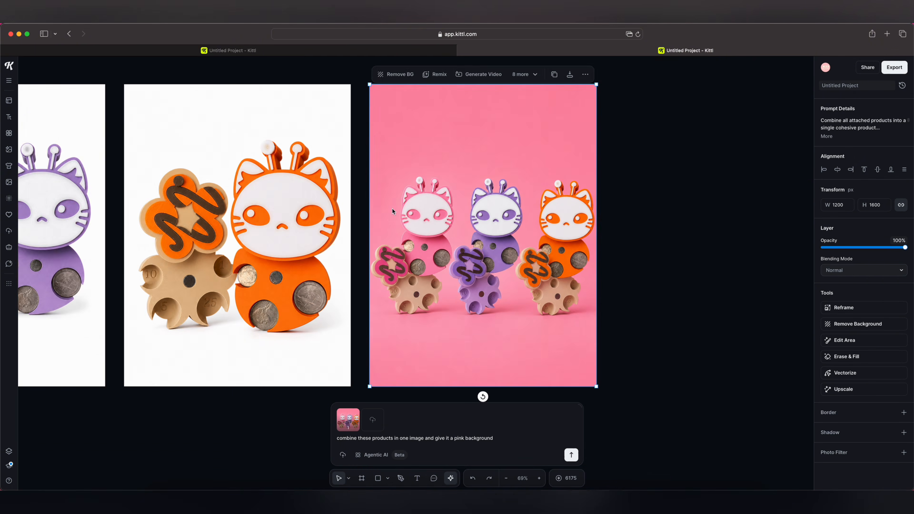
scroll(394, 210, left, 18)
scroll(392, 210, right, 15)
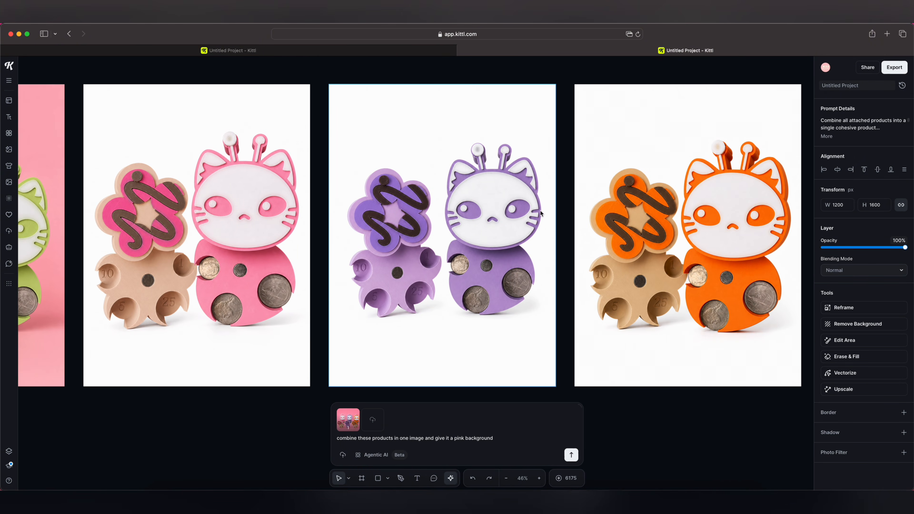
scroll(119, 221, left, 4)
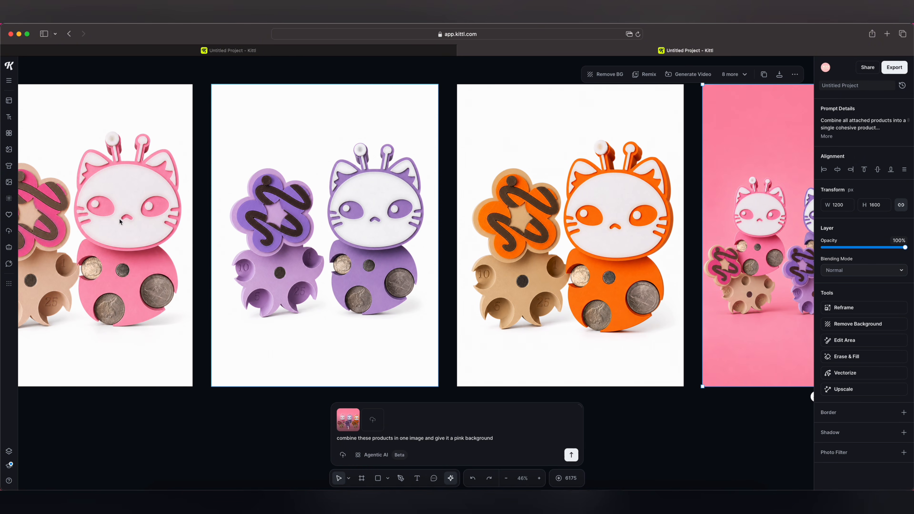
scroll(124, 218, down, 3)
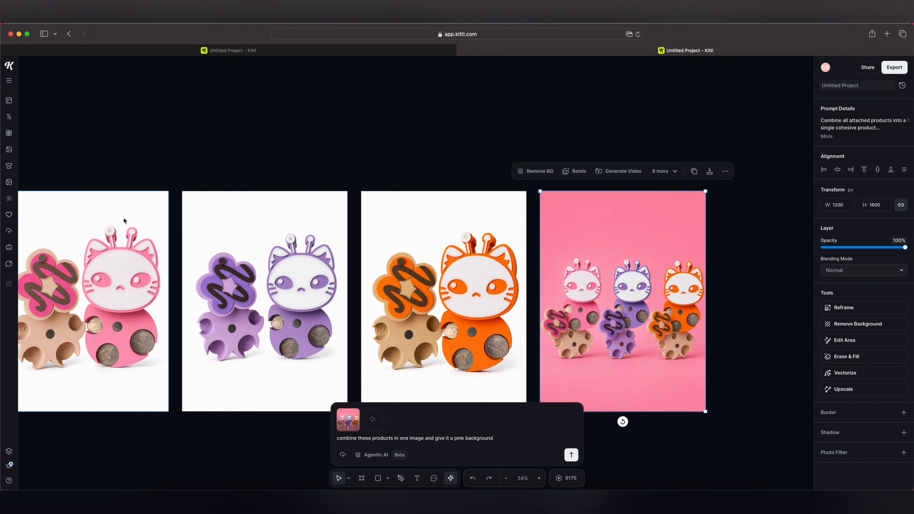
scroll(123, 218, left, 5)
scroll(123, 218, down, 1)
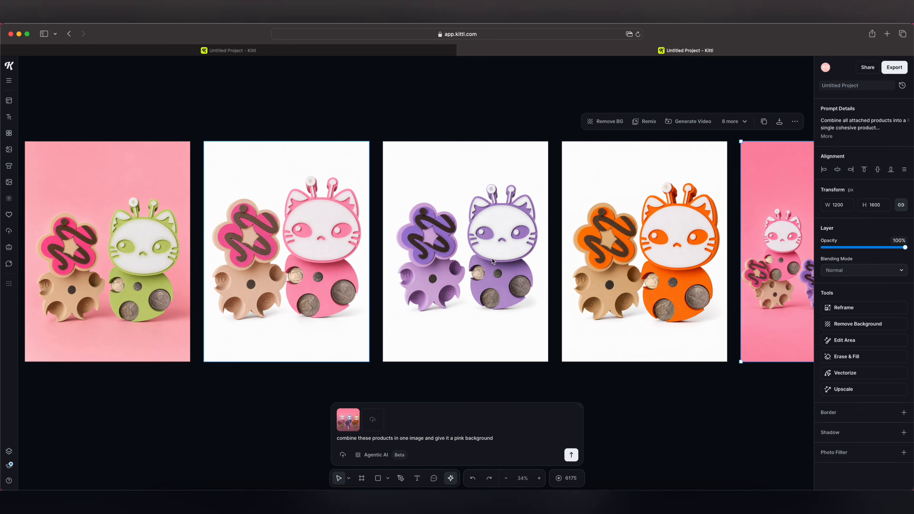
scroll(492, 258, right, 5)
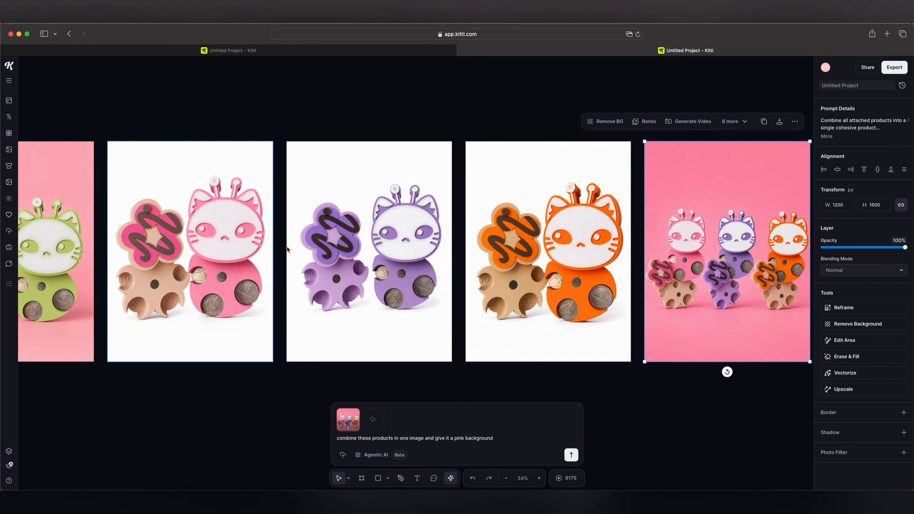
scroll(127, 197, left, 4)
scroll(127, 197, up, 1)
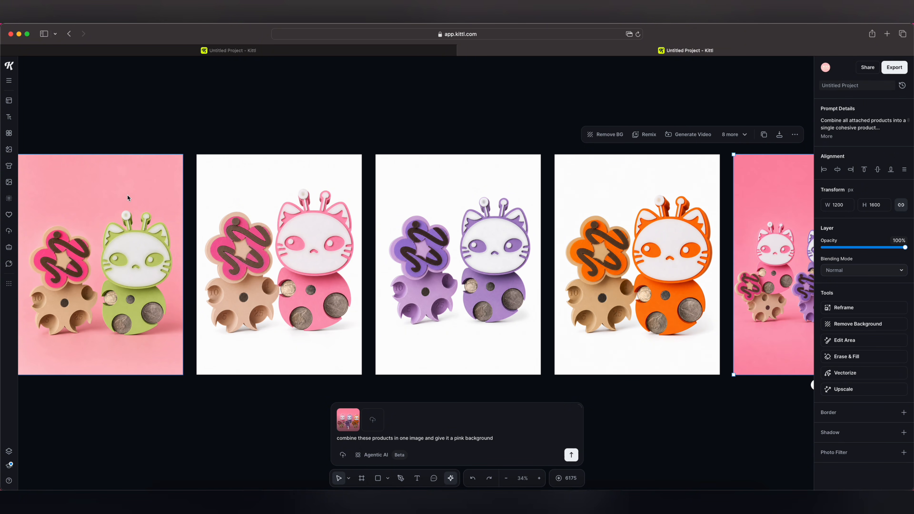
scroll(127, 195, right, 5)
scroll(232, 188, left, 4)
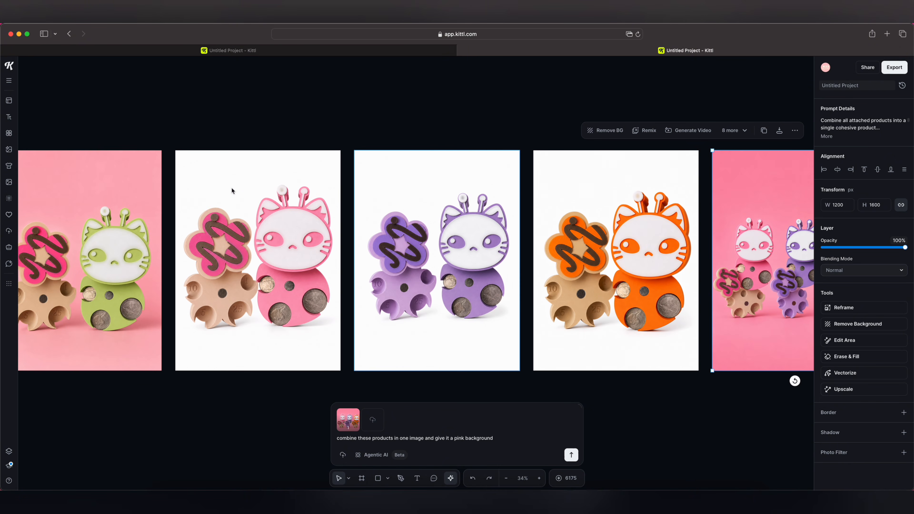
scroll(231, 188, left, 2)
scroll(231, 188, down, 1)
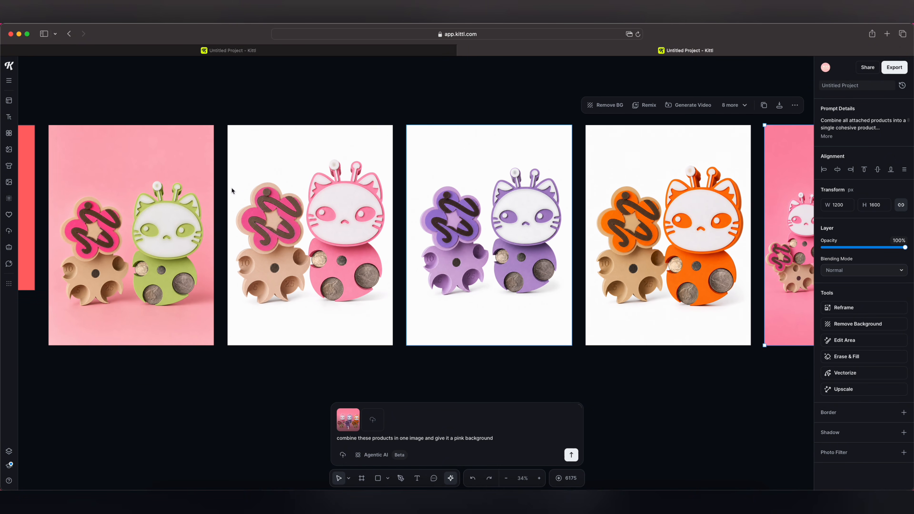